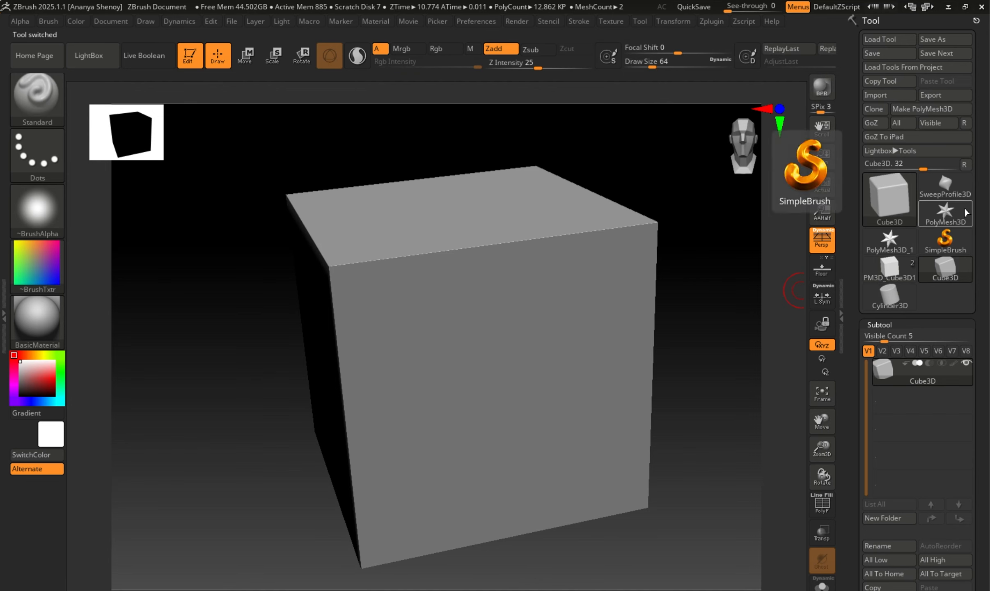
- Switch the active tool to the SweepProfile3D primitive, and return to the PM3D_Cube3D1 tool containing the gothic coffee table
click(944, 190)
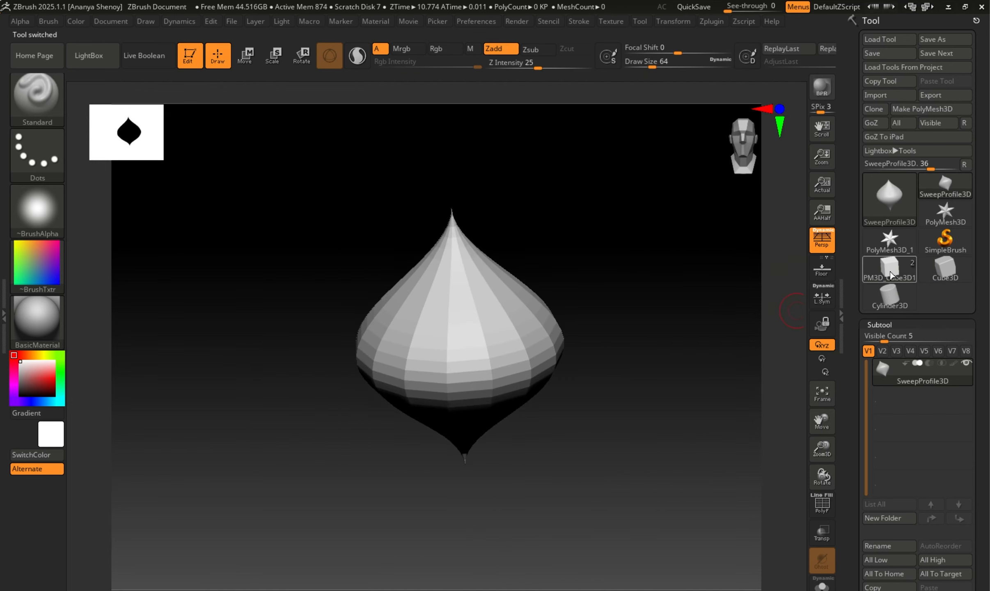
click(890, 271)
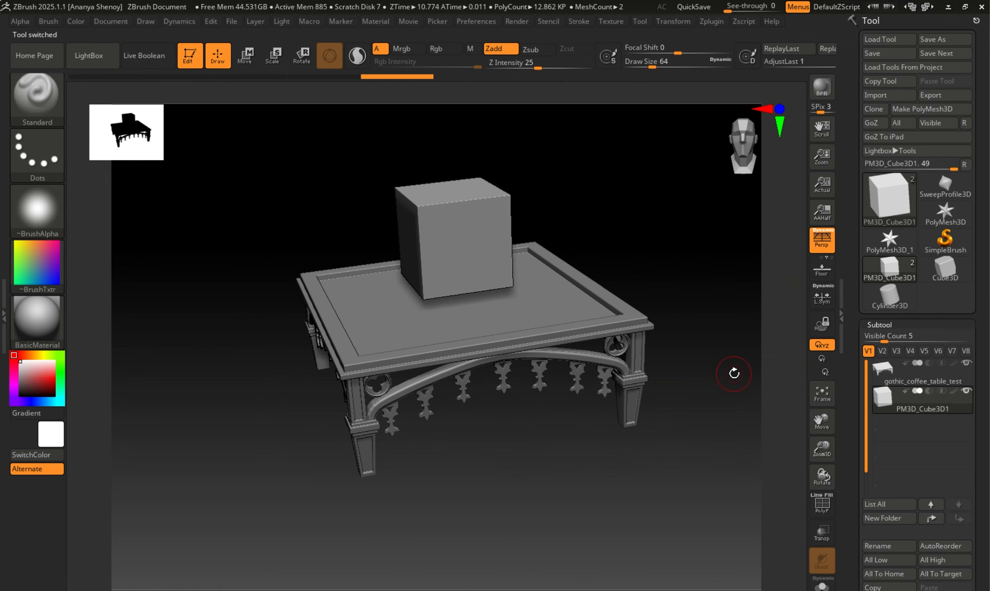
key(ctrl)
key(ctrl+s)
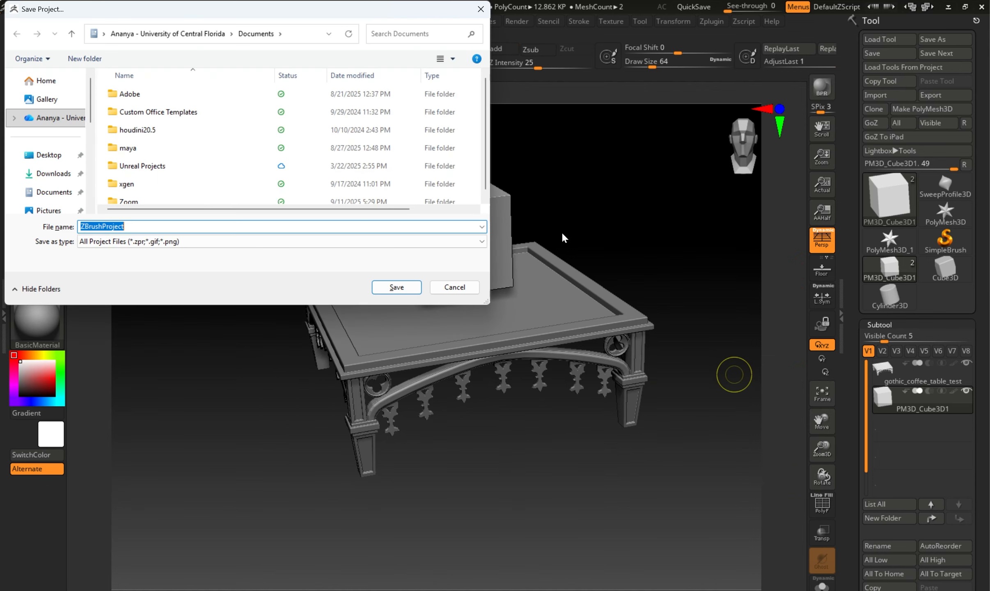
click(480, 8)
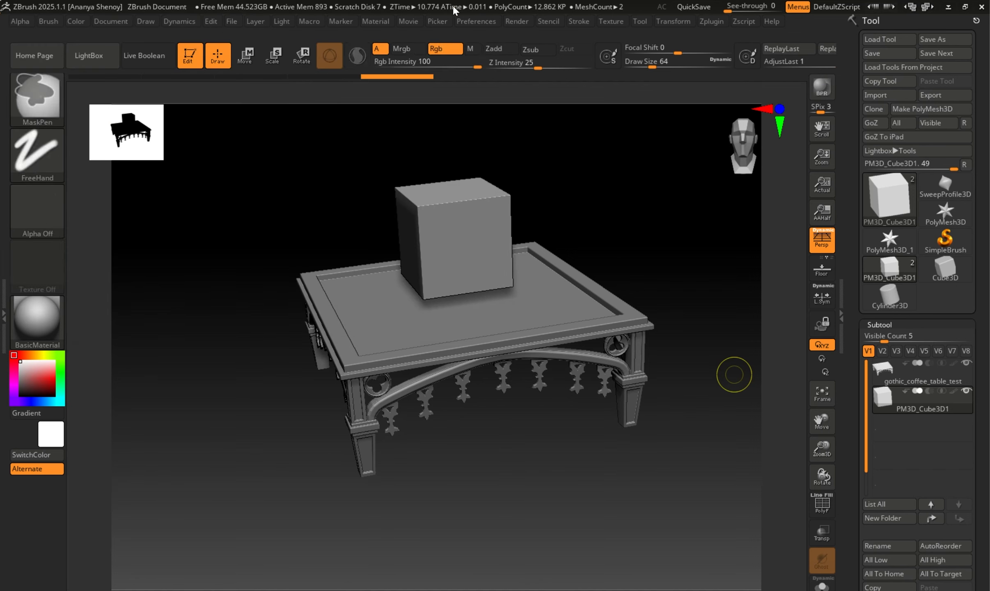
- Save the whole project in the Documents folder under the name Gothic table Project
click(232, 21)
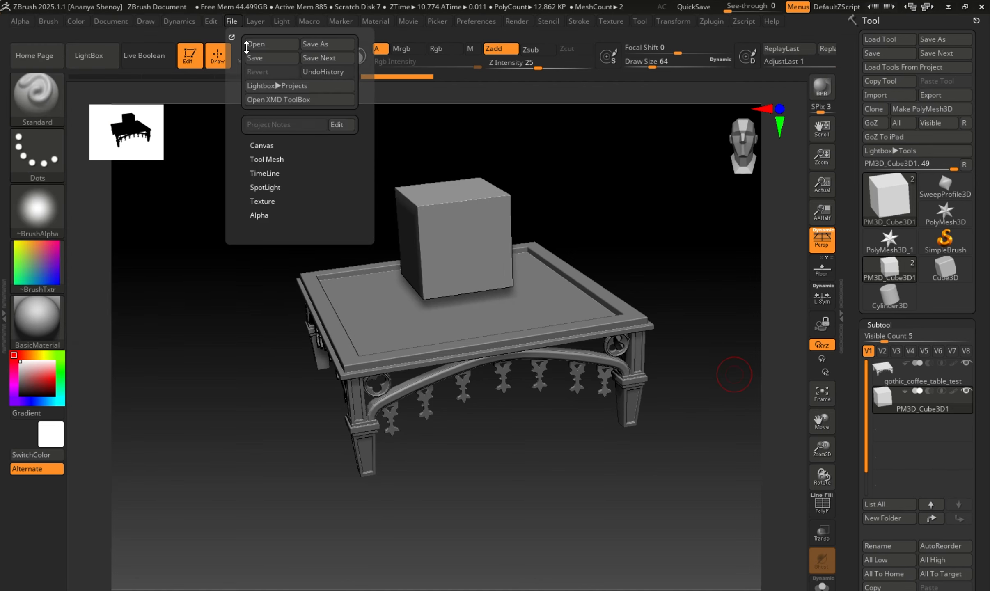
click(233, 21)
click(321, 44)
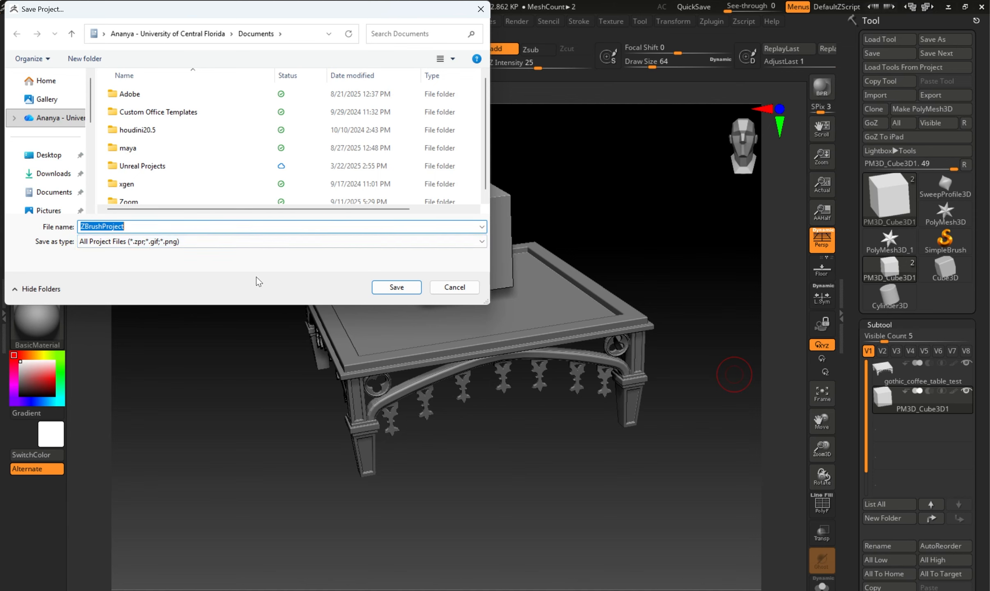
scroll(195, 162, down, 1)
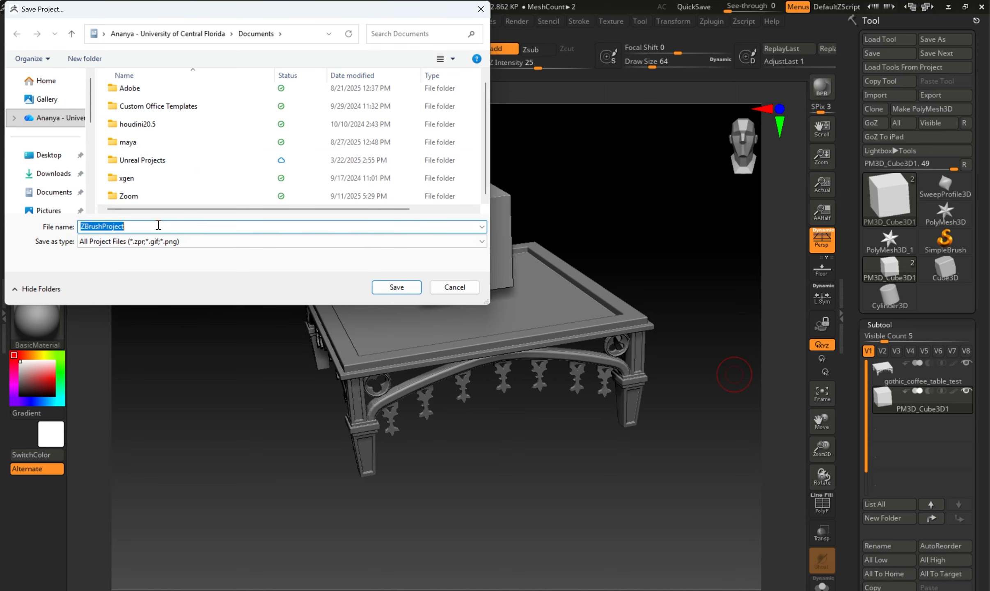
text(Gothic table)
click(396, 286)
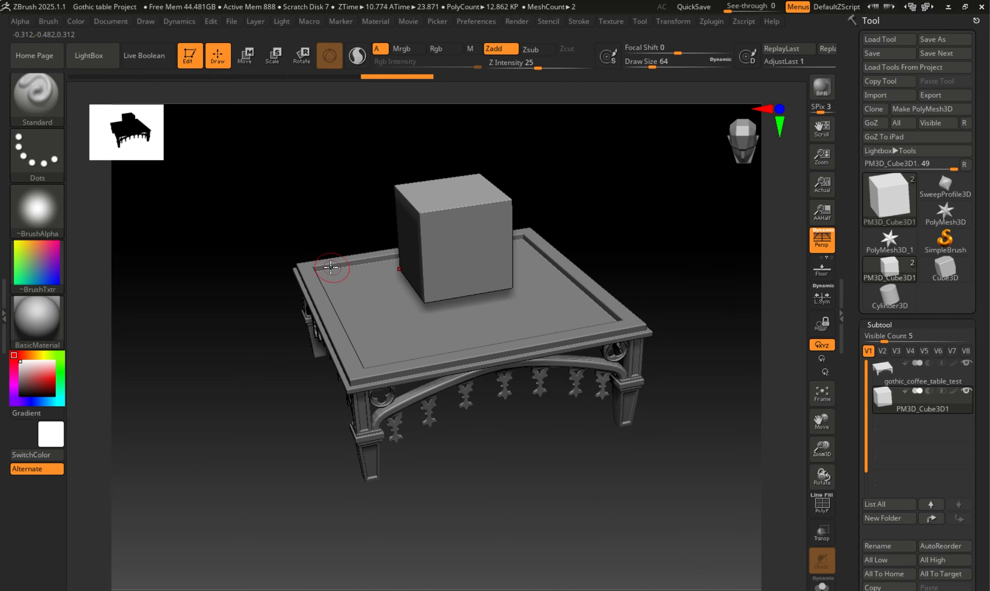
- Save the active tool with its subtools in the Documents folder as Gothic Table Tool
click(944, 39)
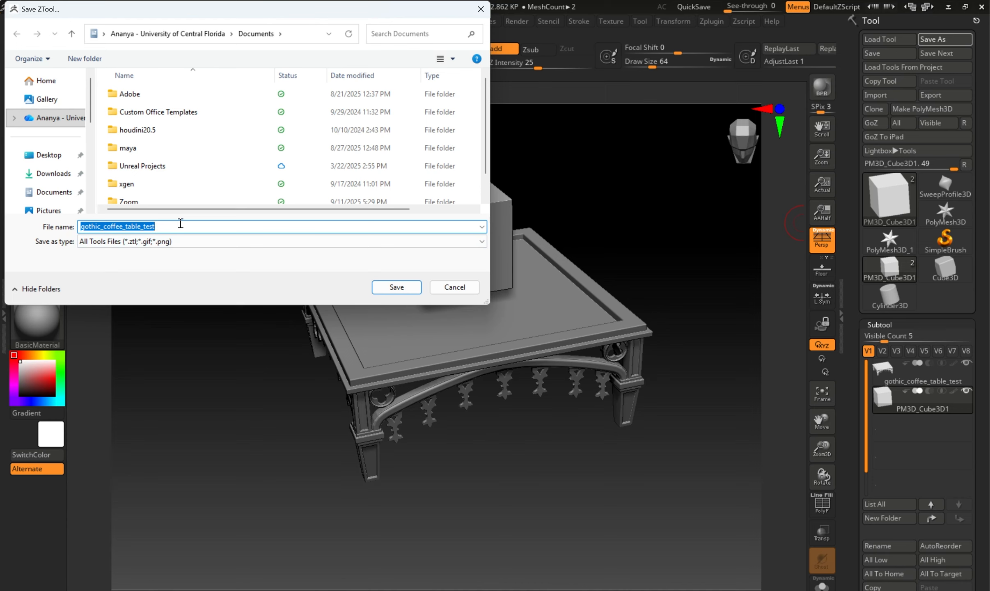
text(Gothi)
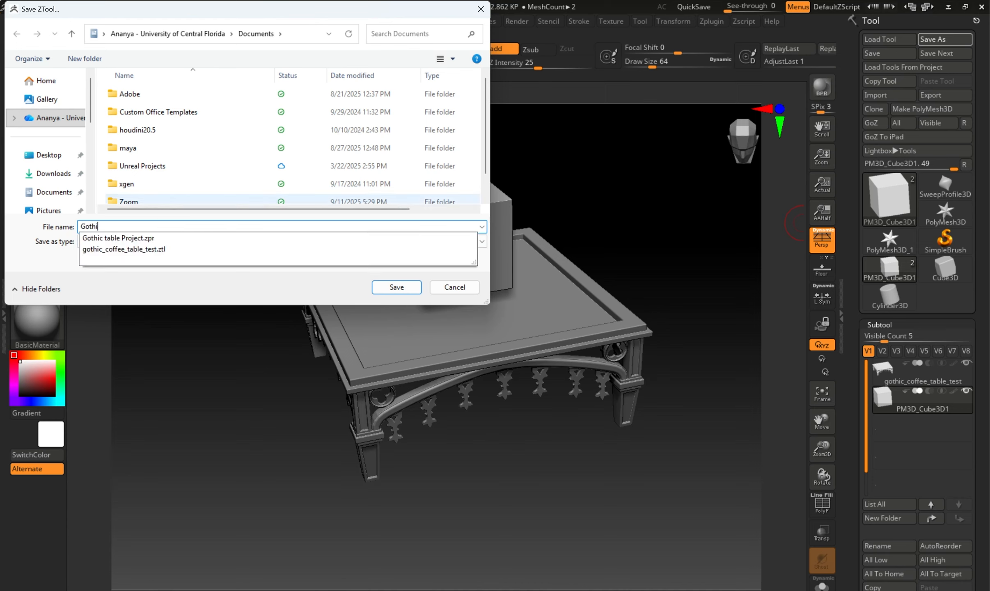
text(c Table Ro)
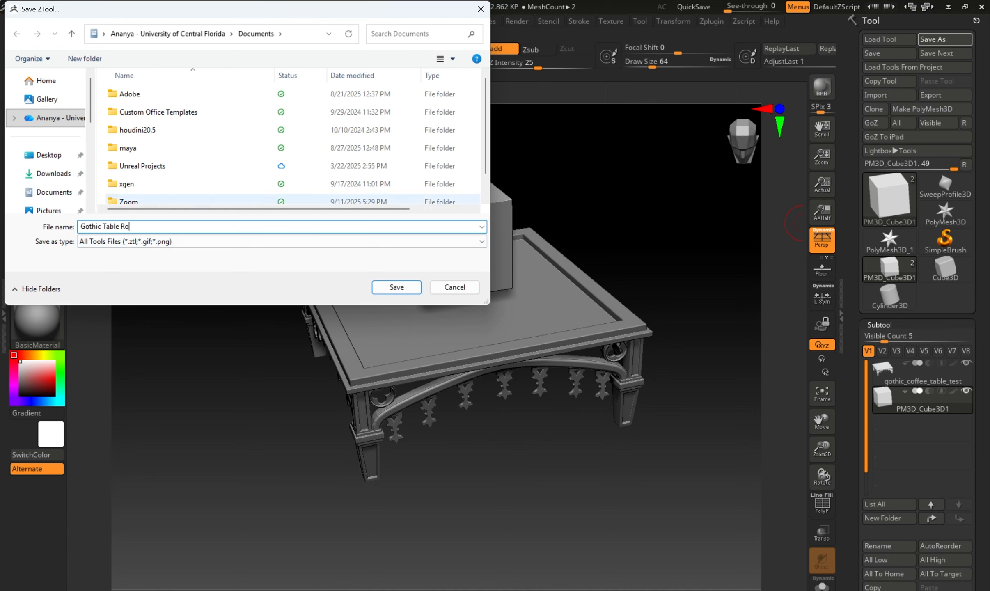
text(o)
key(BackSpace)
key(BackSpace)
key(BackSpace)
text(T)
key(BackSpace)
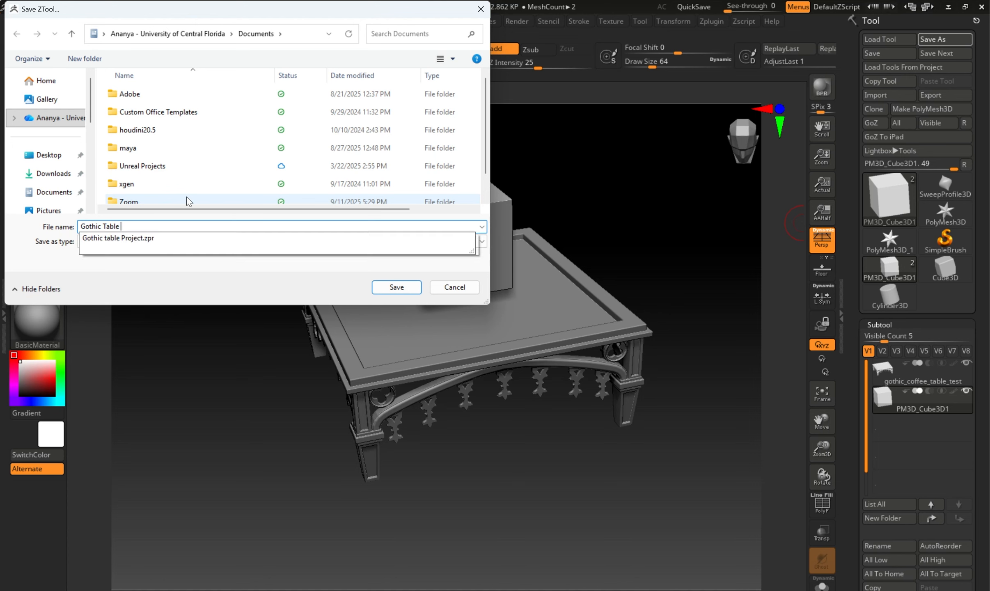
text(Tool)
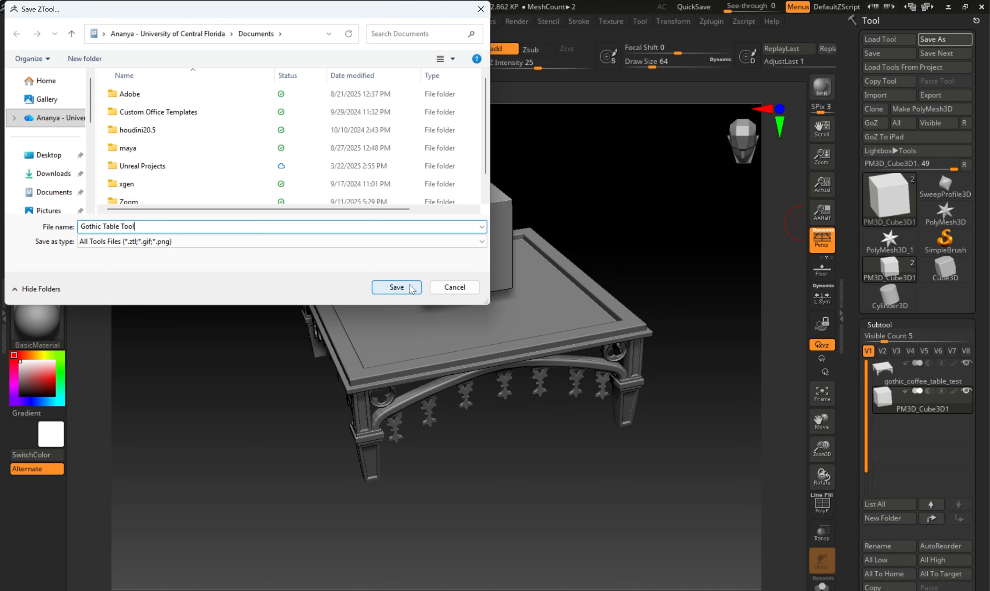
click(397, 287)
drag(435, 325, 625, 332)
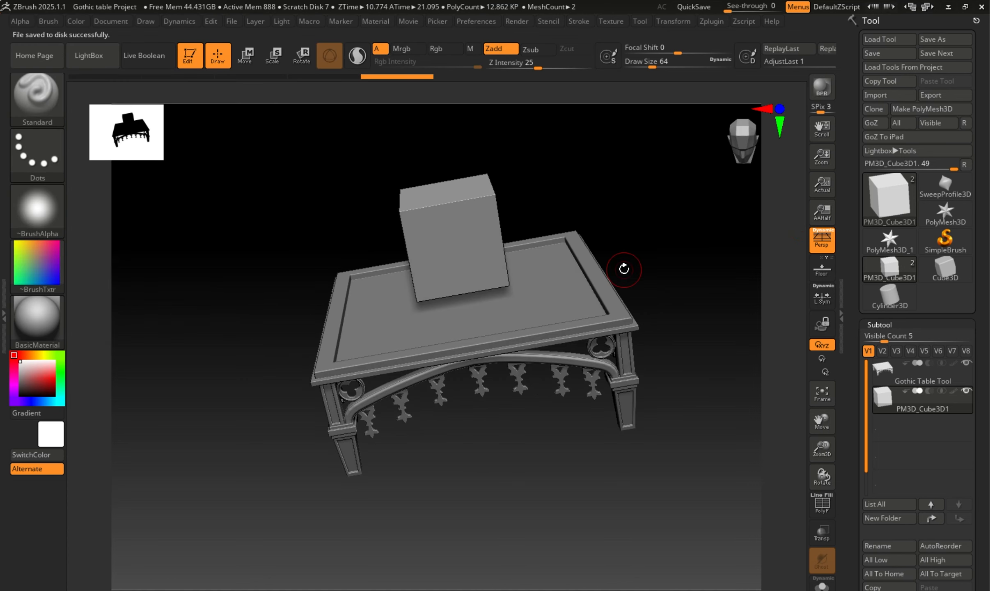
drag(645, 273, 658, 281)
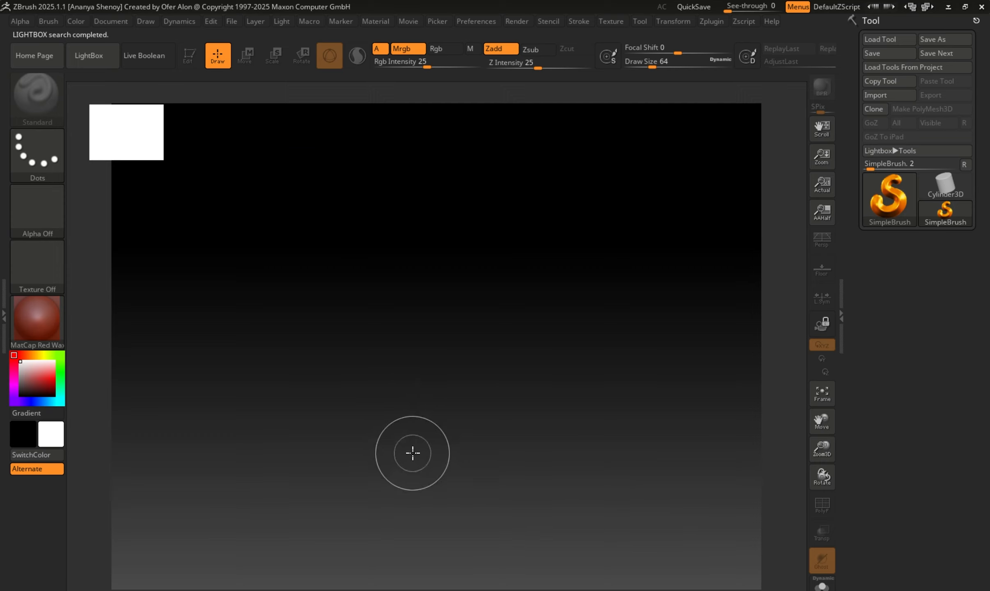
- Open the saved project file Gothic table Project from the Documents folder
click(231, 21)
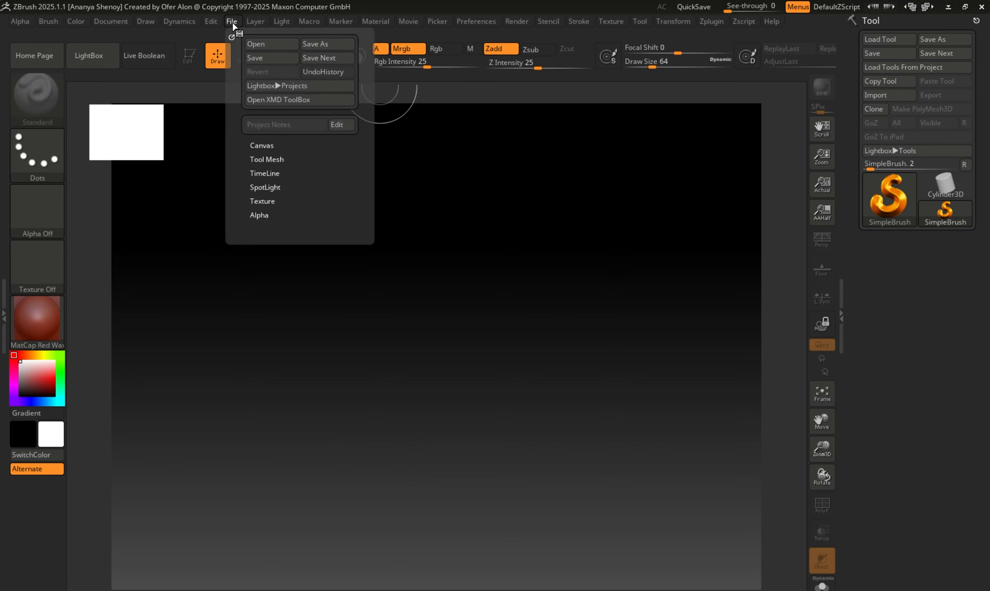
click(256, 44)
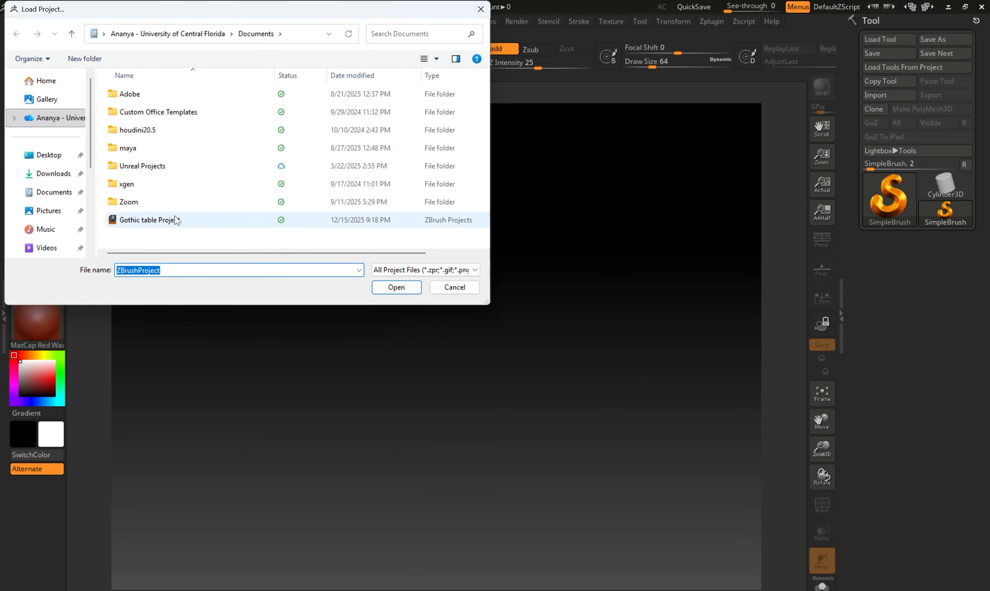
click(160, 226)
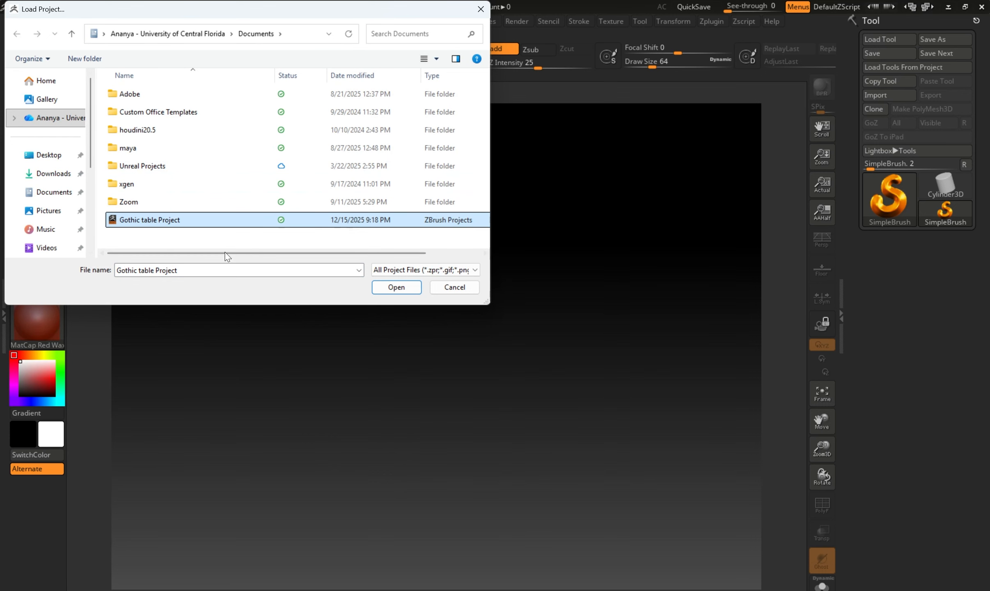
click(418, 288)
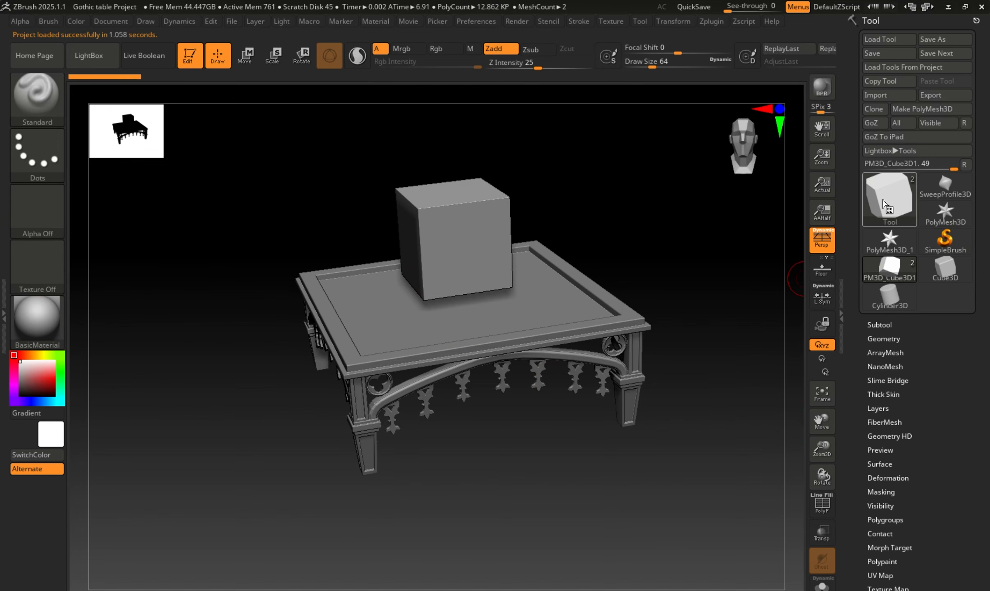
- Close the program with the Gothic table Project loaded
mouse_move(921, 200)
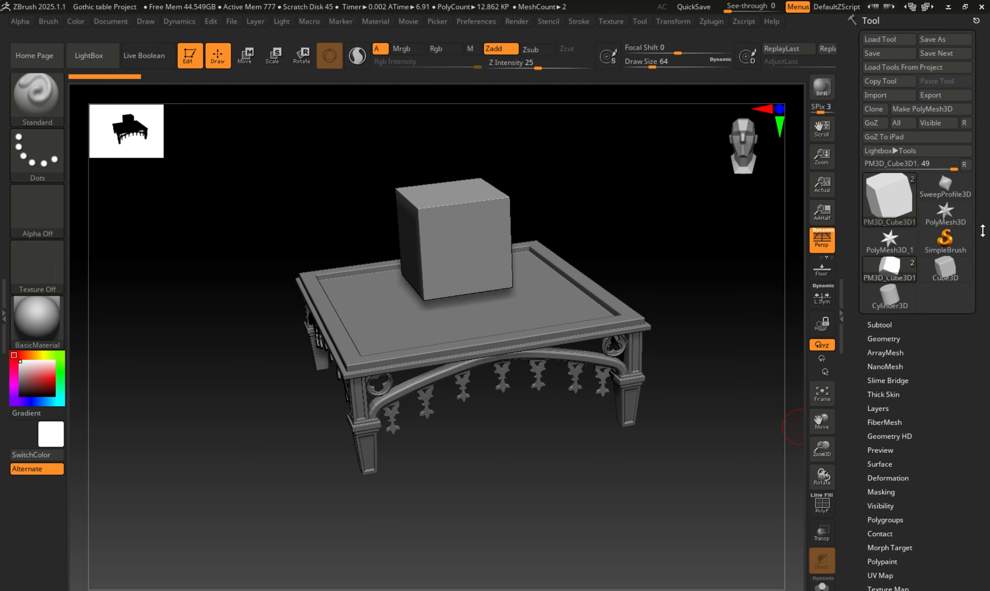
click(982, 7)
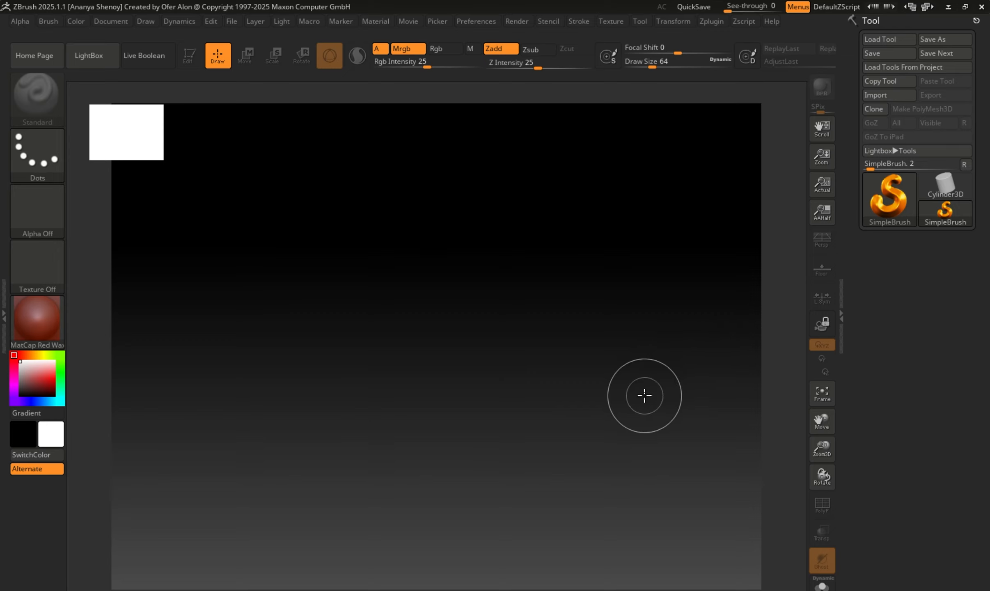
- Check which files and file formats can be opened as a project, and dismiss the dialog without loading anything
click(232, 21)
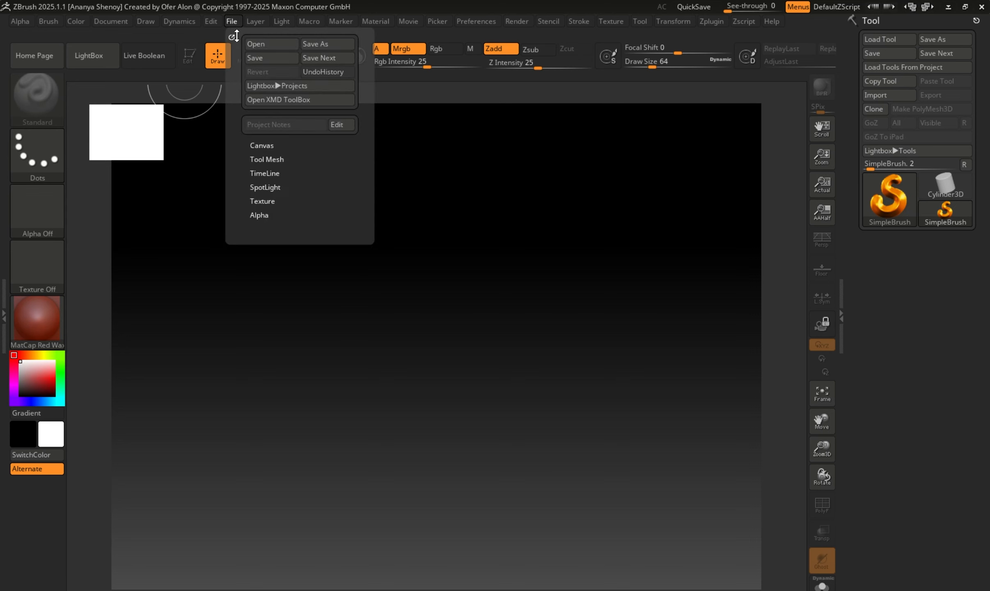
click(255, 43)
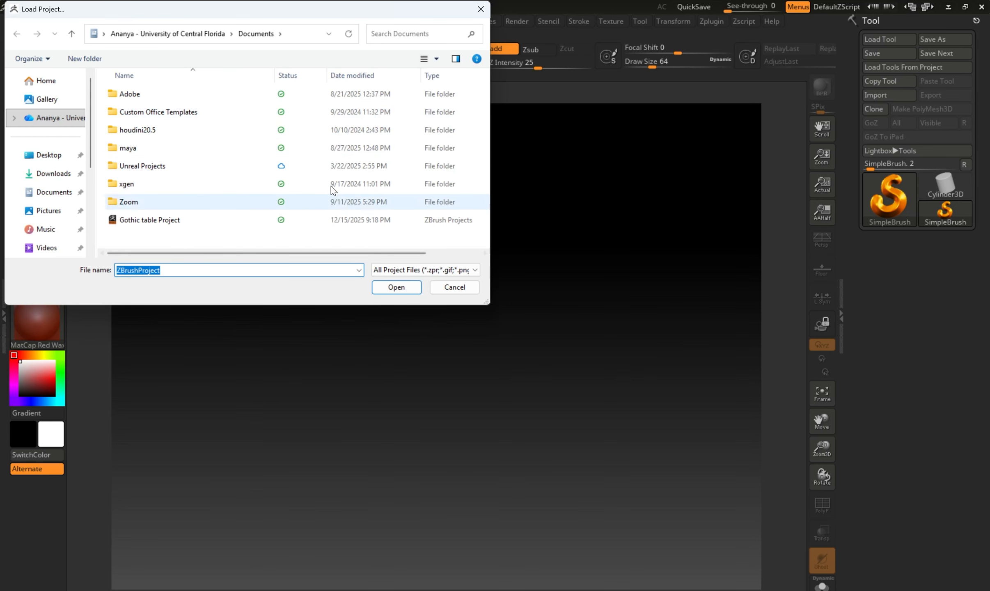
click(408, 271)
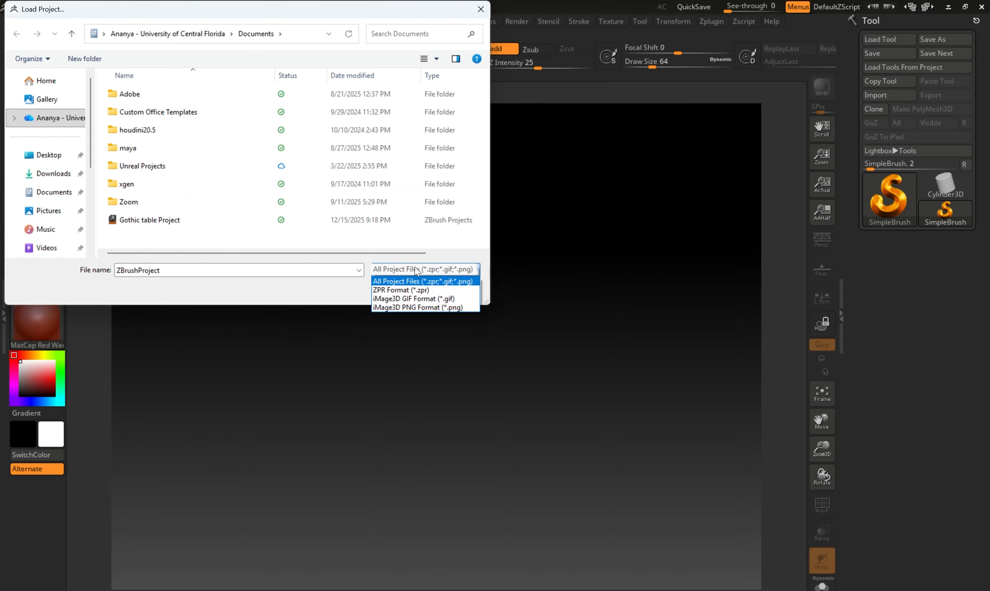
click(411, 271)
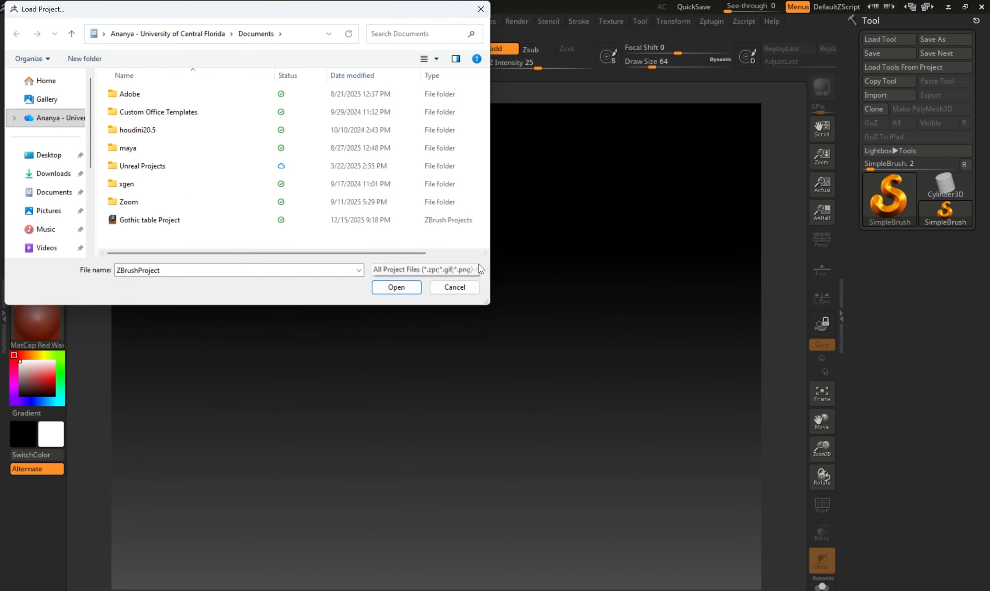
click(478, 10)
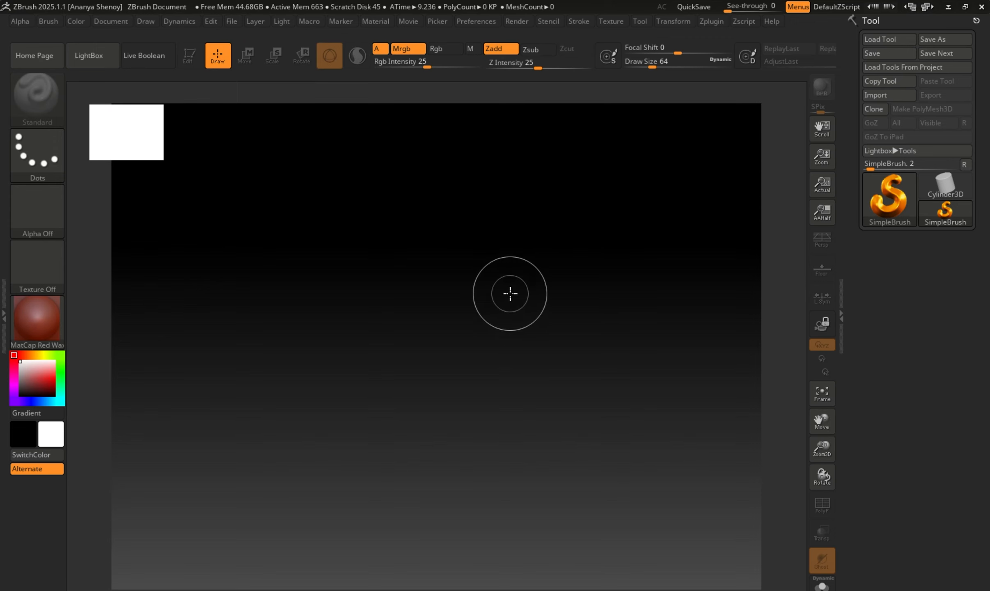
- Load the saved tool file Gothic Table Tool from the Documents folder
click(884, 43)
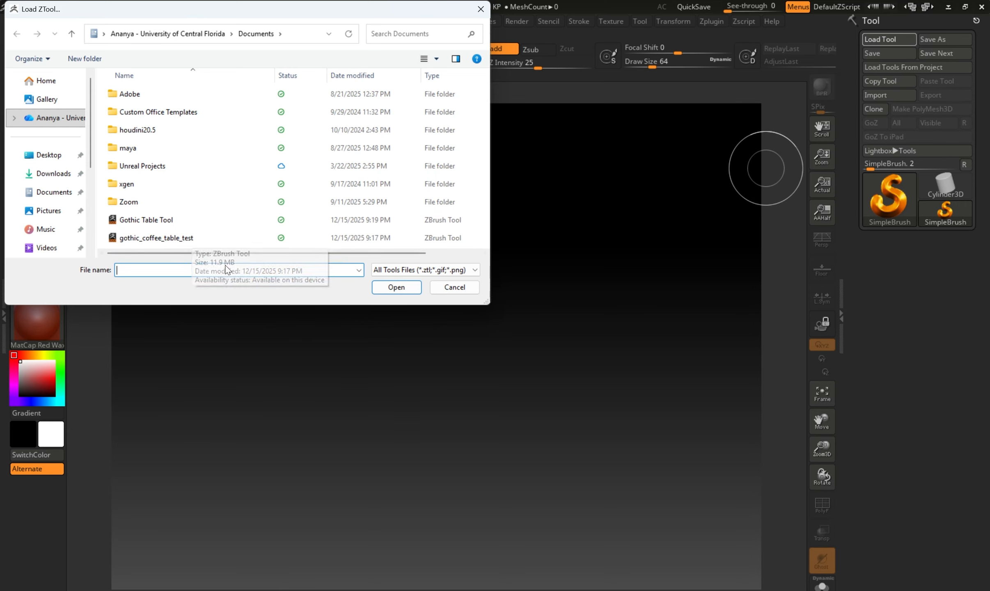
click(157, 221)
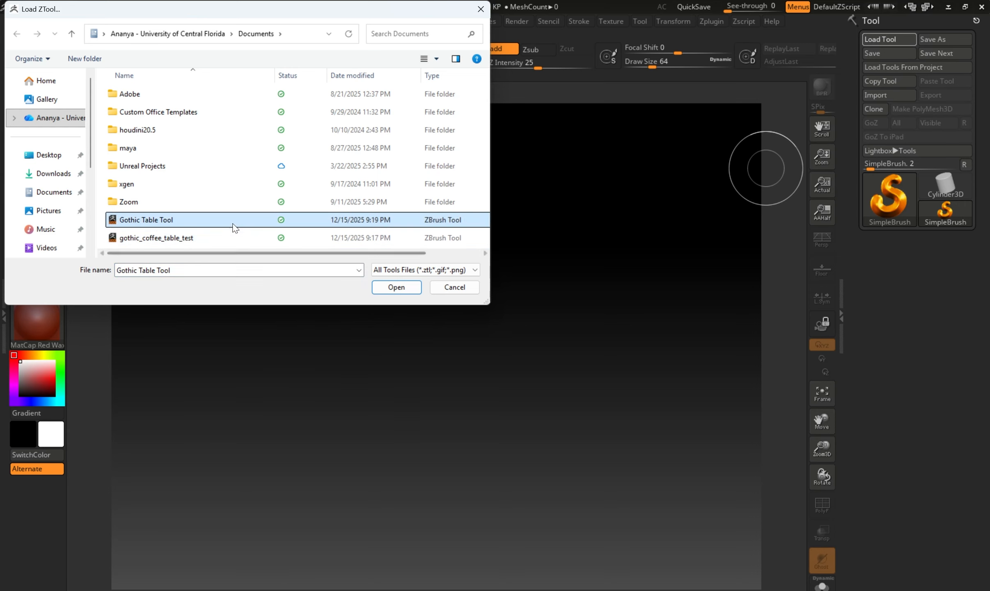
click(411, 290)
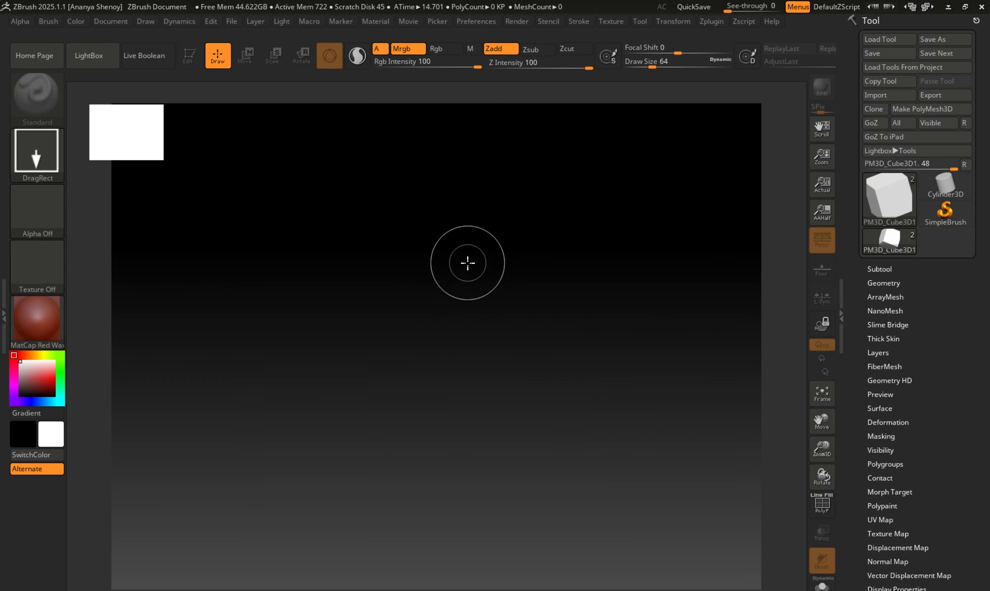
- Draw the loaded table tool onto the empty canvas and turn on Edit mode for it
mouse_move(467, 263)
mouse_down()
mouse_move(490, 307)
mouse_move(504, 374)
mouse_move(463, 512)
mouse_up()
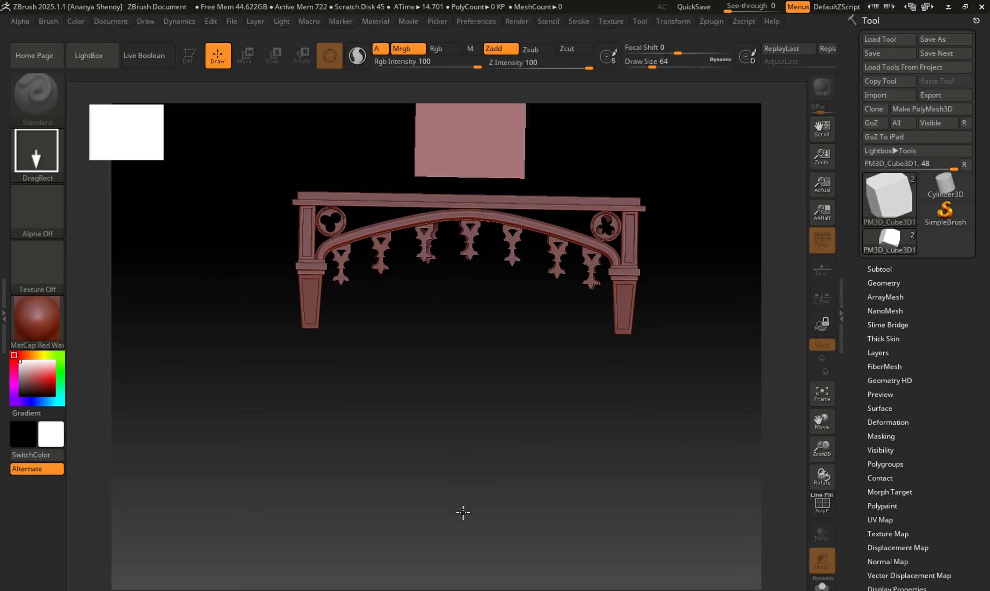
click(189, 56)
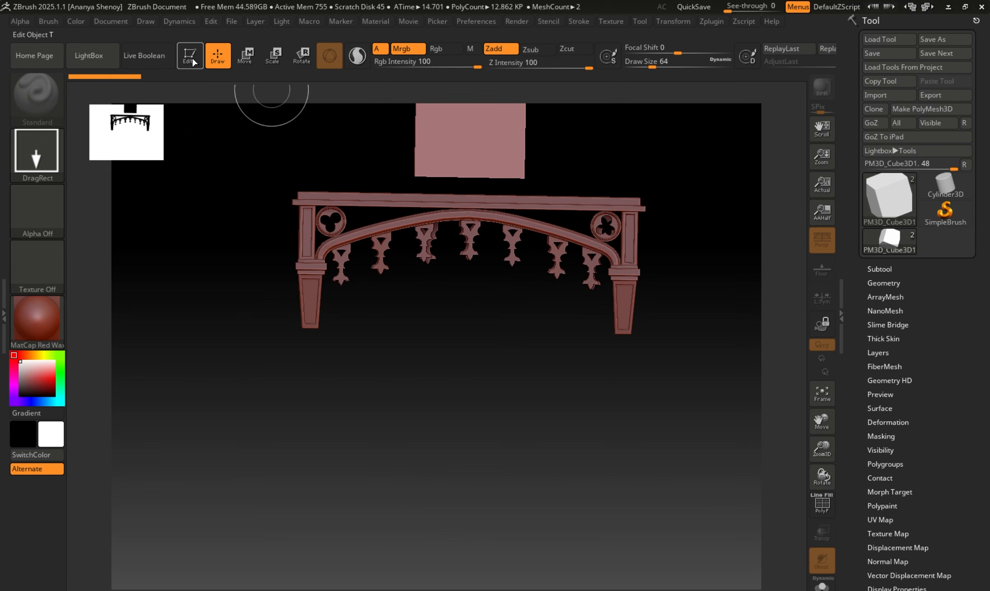
click(190, 56)
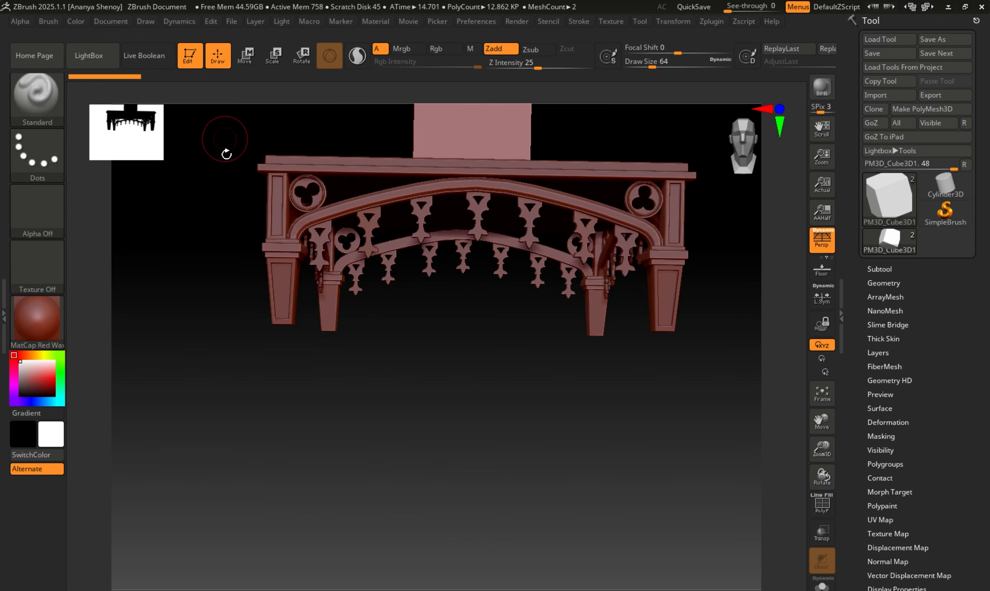
drag(470, 353, 585, 135)
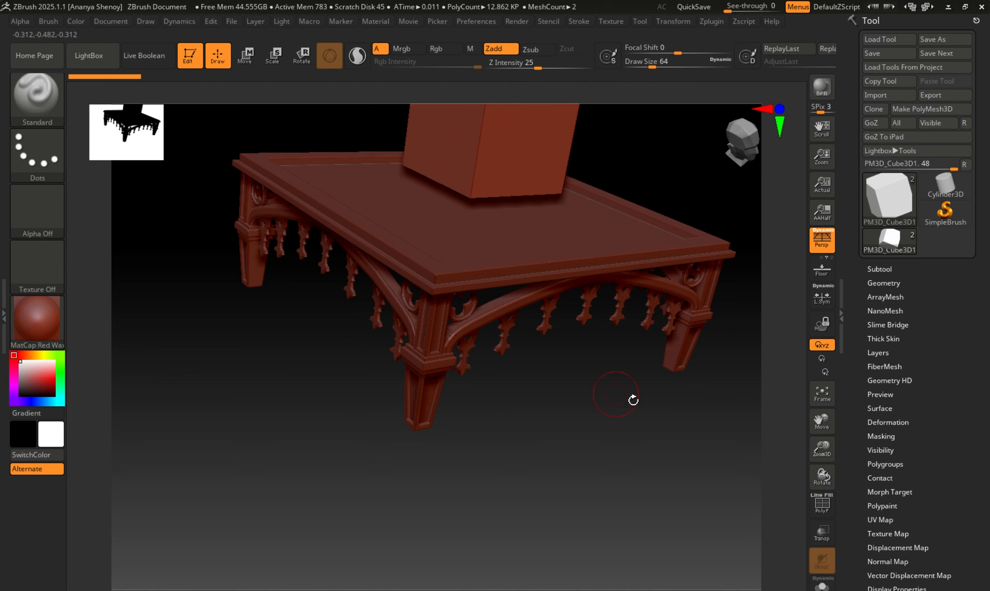
drag(634, 400, 631, 405)
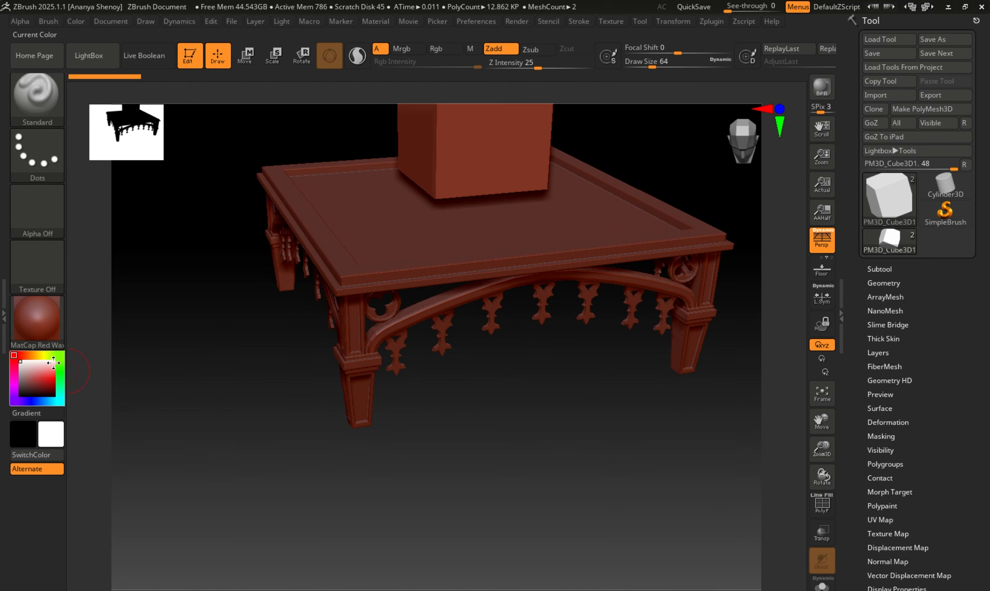
- Switch the table's material from the red wax MatCap to BasicMaterial
click(37, 318)
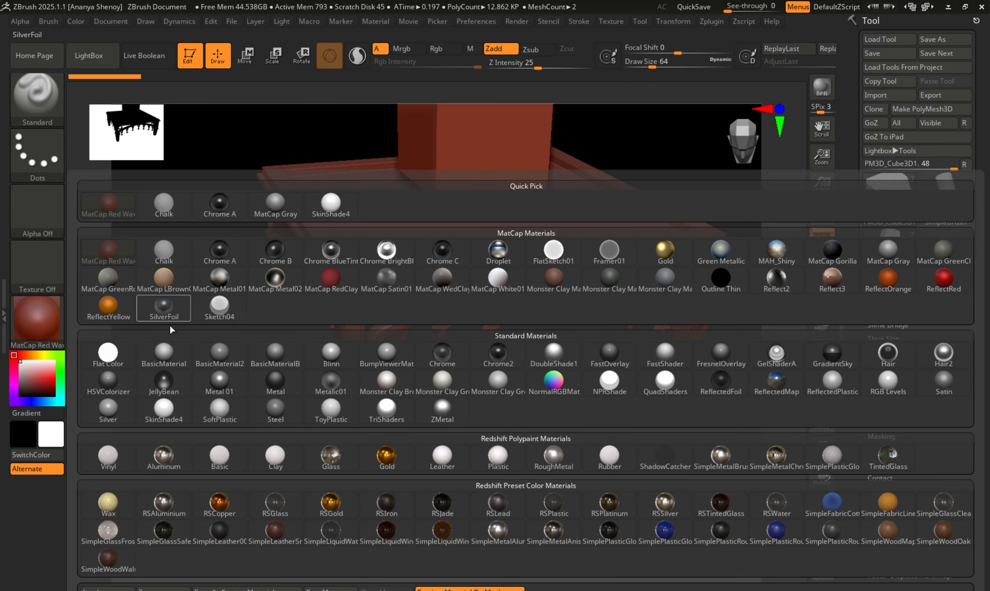
click(176, 359)
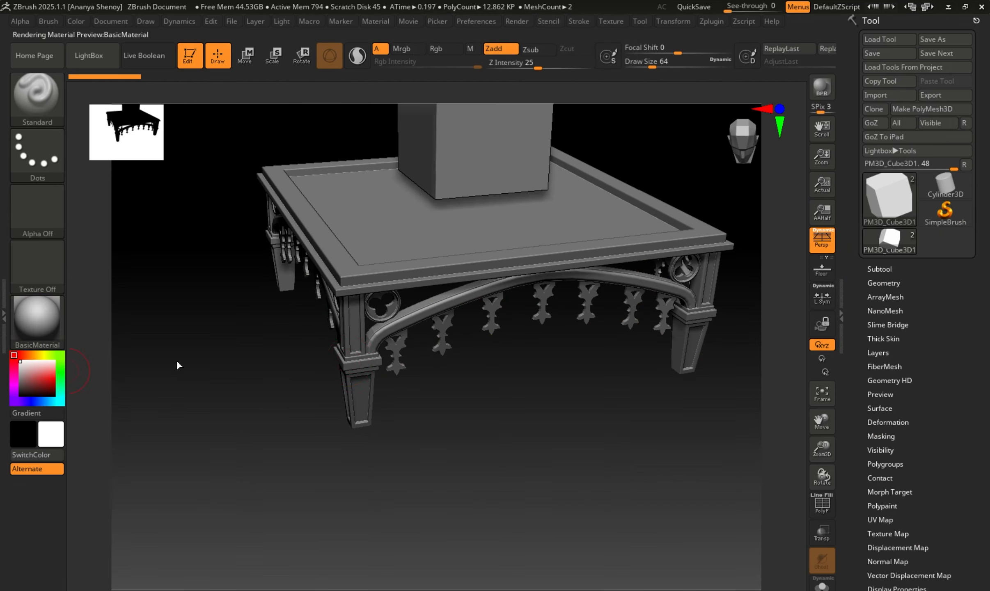
drag(530, 406, 530, 416)
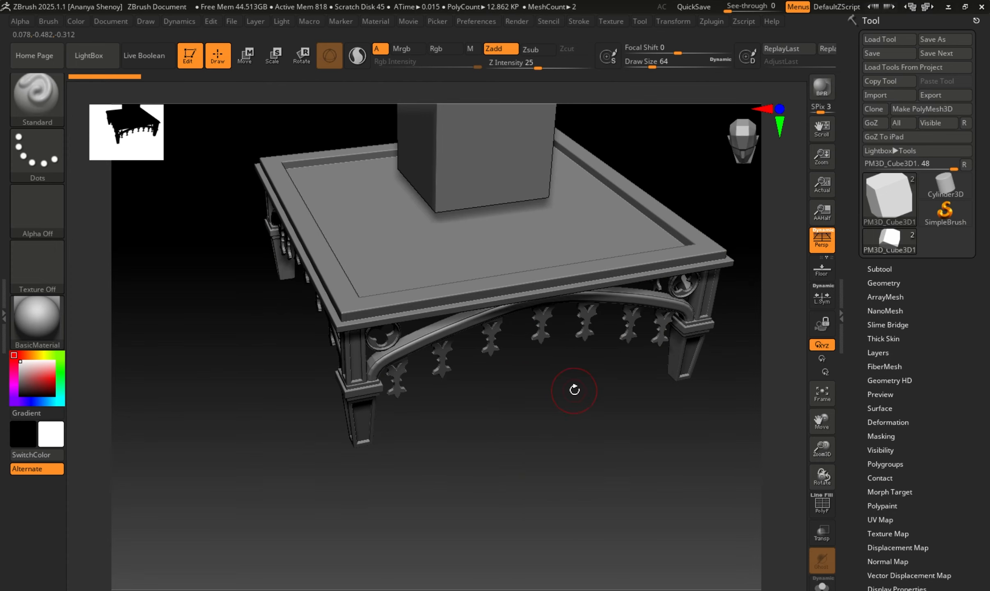
mouse_move(610, 409)
mouse_down()
mouse_move(524, 449)
mouse_move(565, 467)
mouse_move(626, 413)
mouse_move(609, 411)
mouse_up()
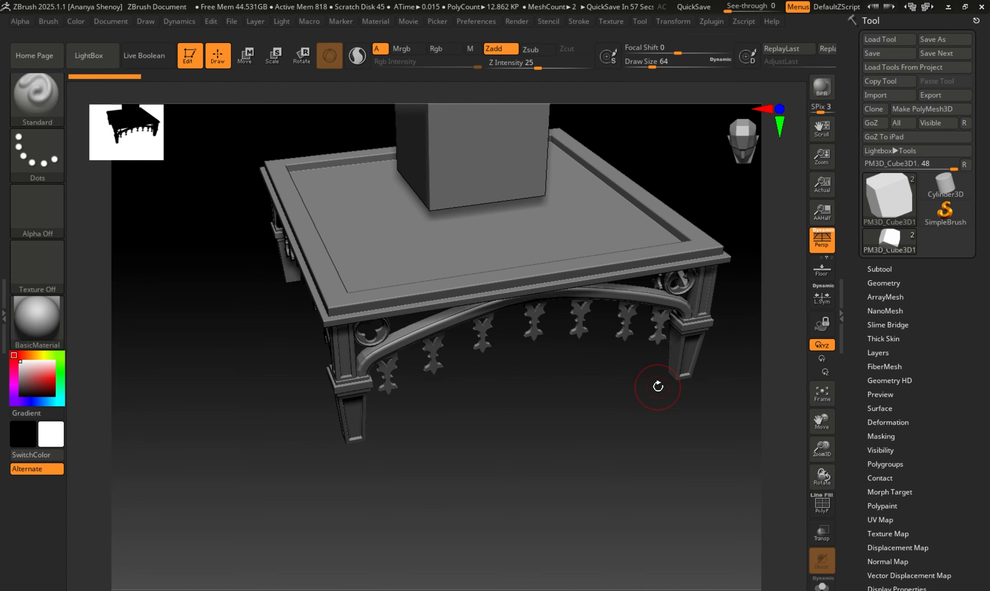
drag(630, 436, 625, 435)
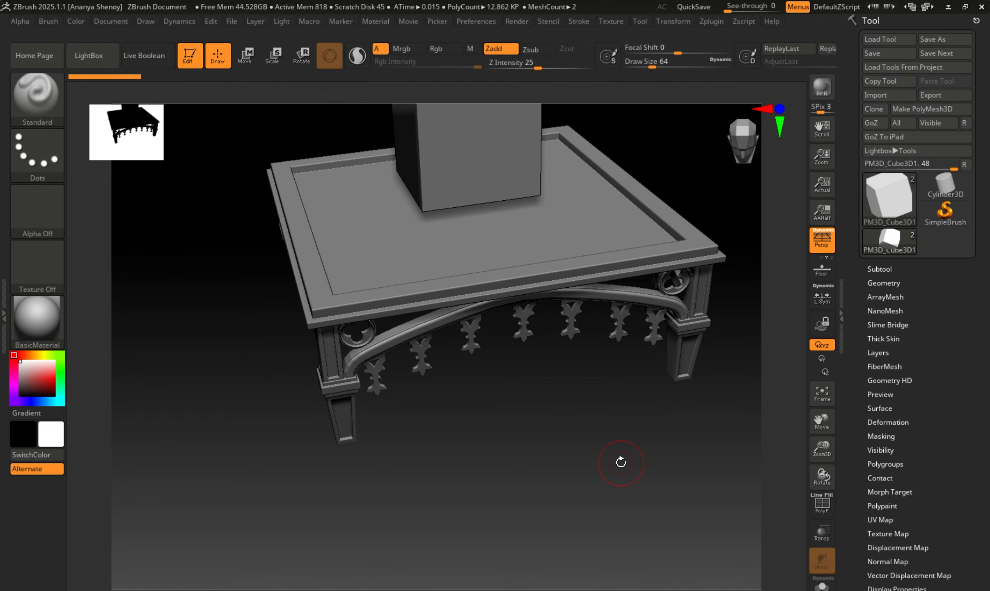
drag(621, 463, 603, 468)
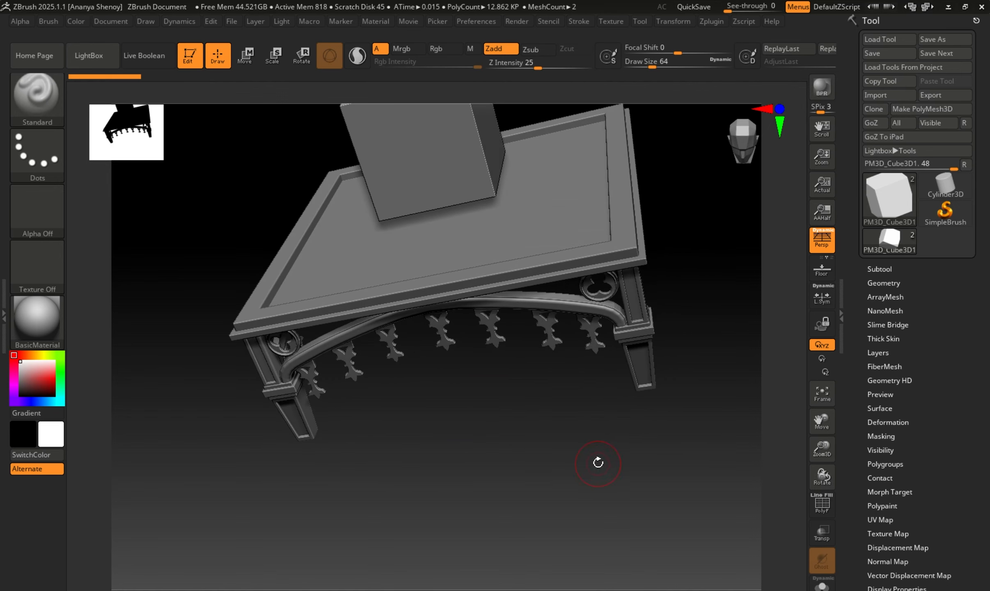
drag(599, 463, 646, 503)
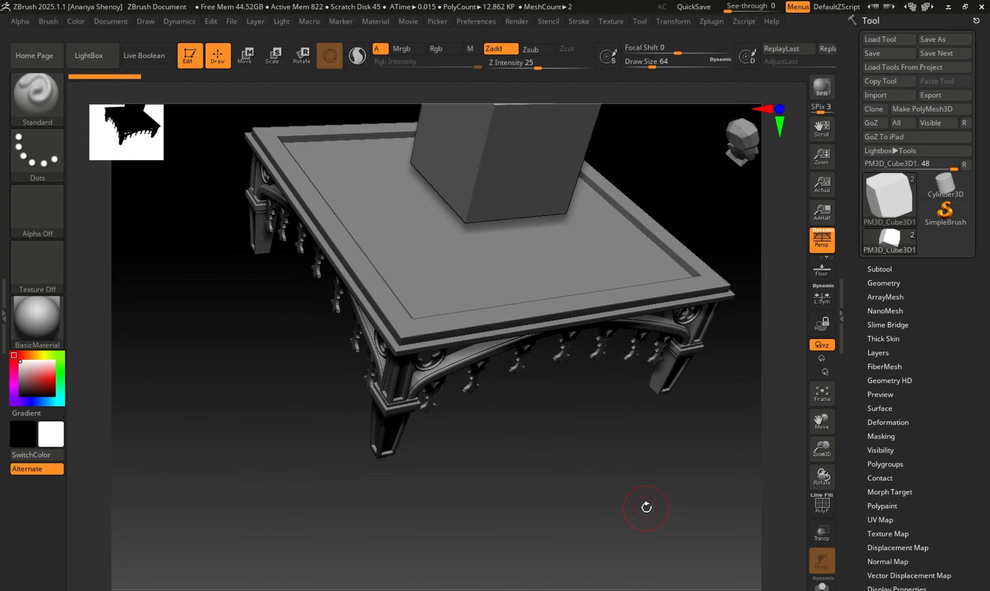
drag(646, 508, 634, 491)
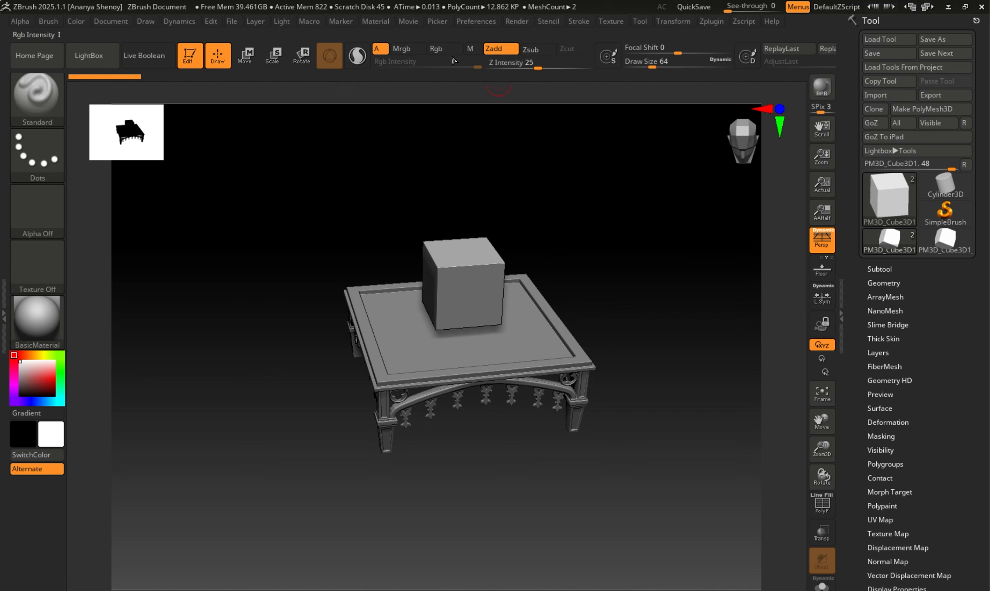
- Set the QuickSave preferences to a Maximum Duration of 20 minutes and a Rest Duration of 1 minute
click(467, 23)
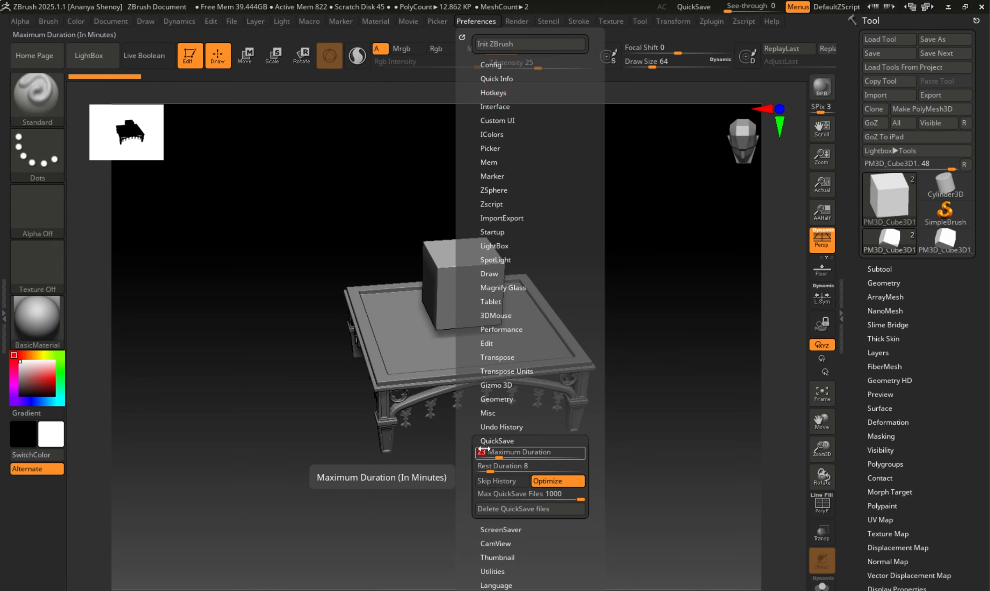
text(20)
key(Return)
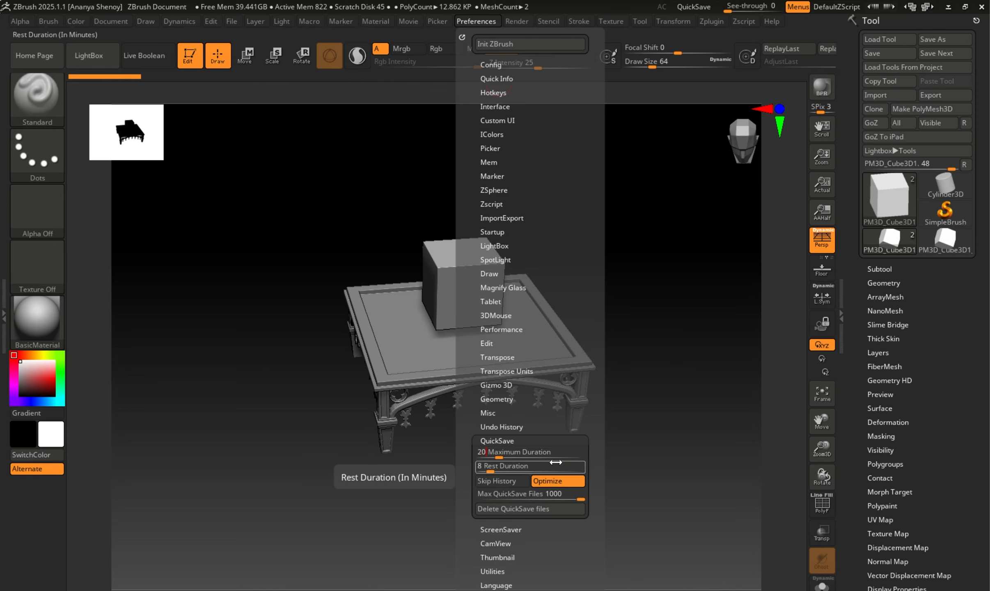
click(492, 465)
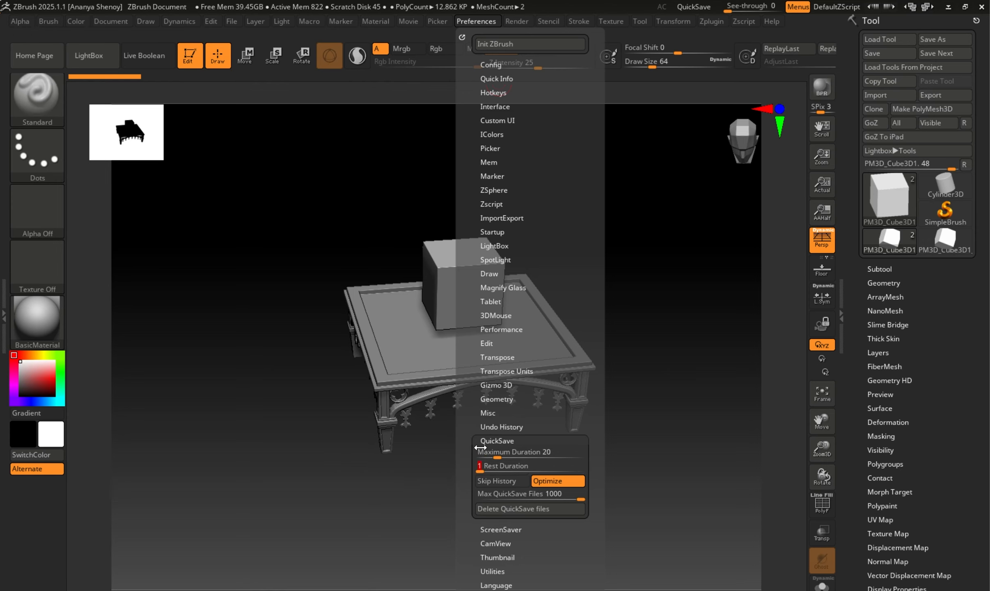
click(485, 451)
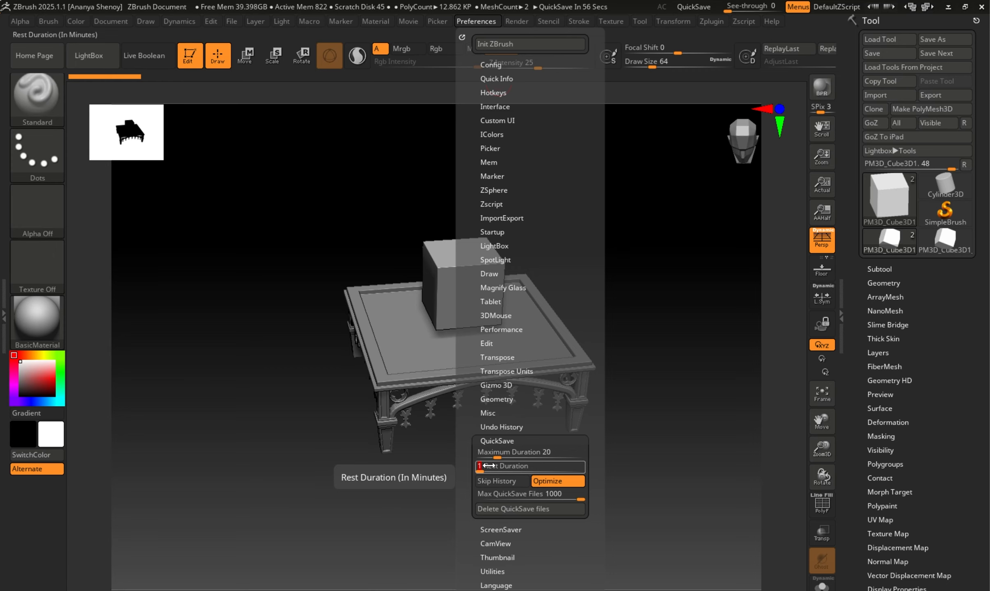
key(Return)
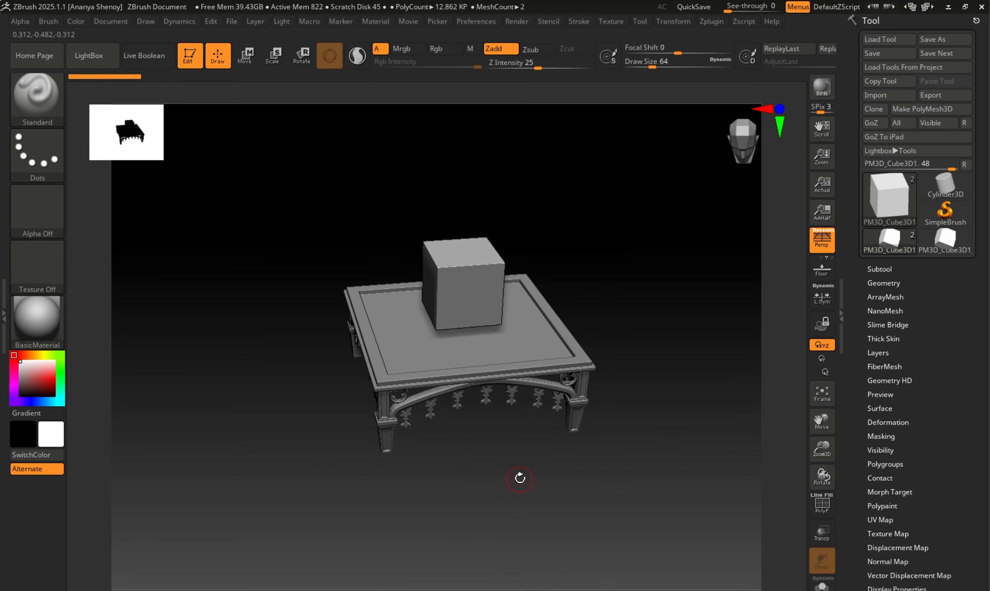
- Raise the QuickSave Rest Duration to 18 minutes and increase the Maximum Duration in the preferences
click(475, 23)
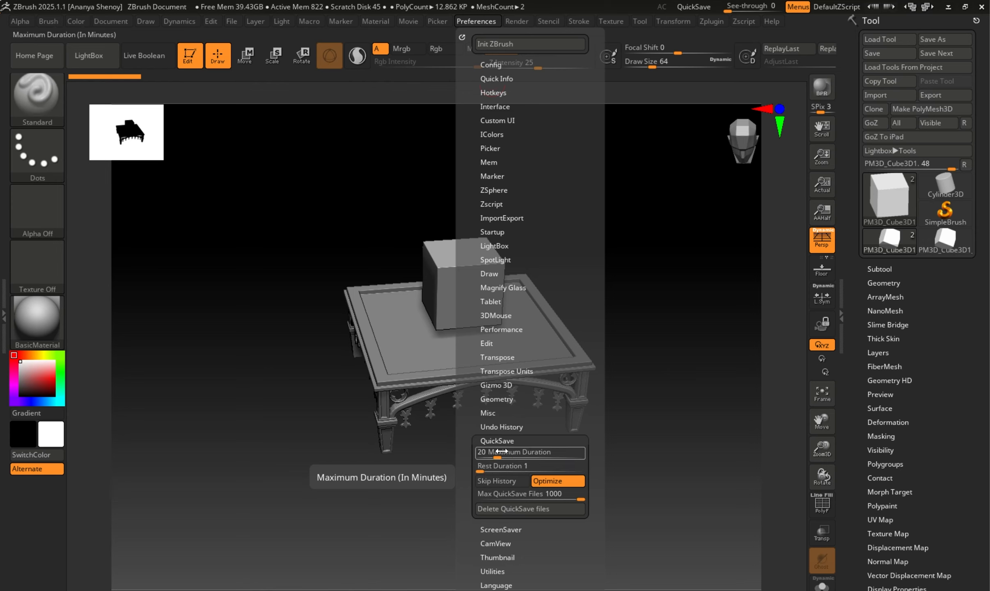
drag(501, 451, 495, 466)
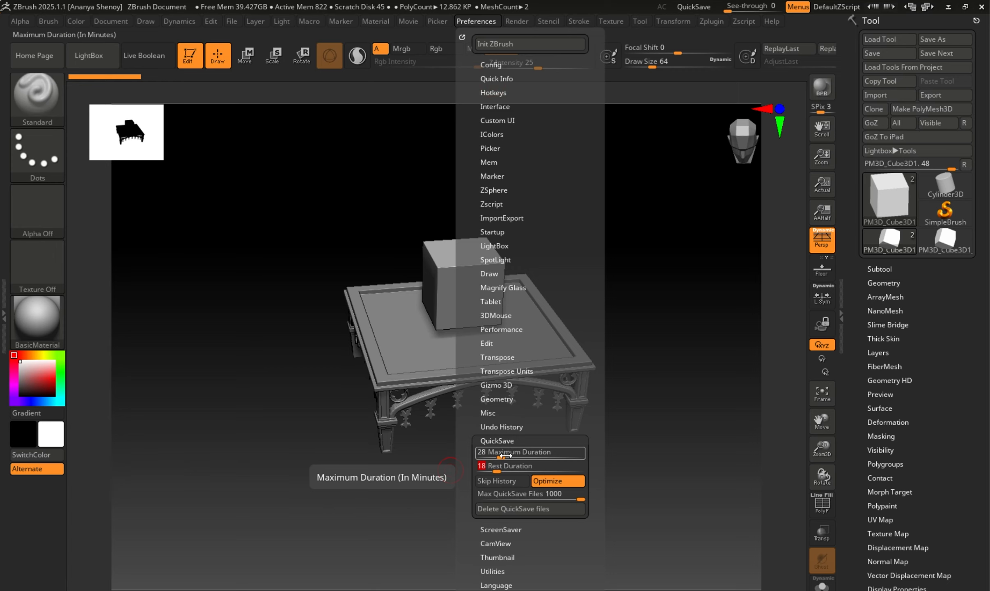
drag(511, 455, 583, 460)
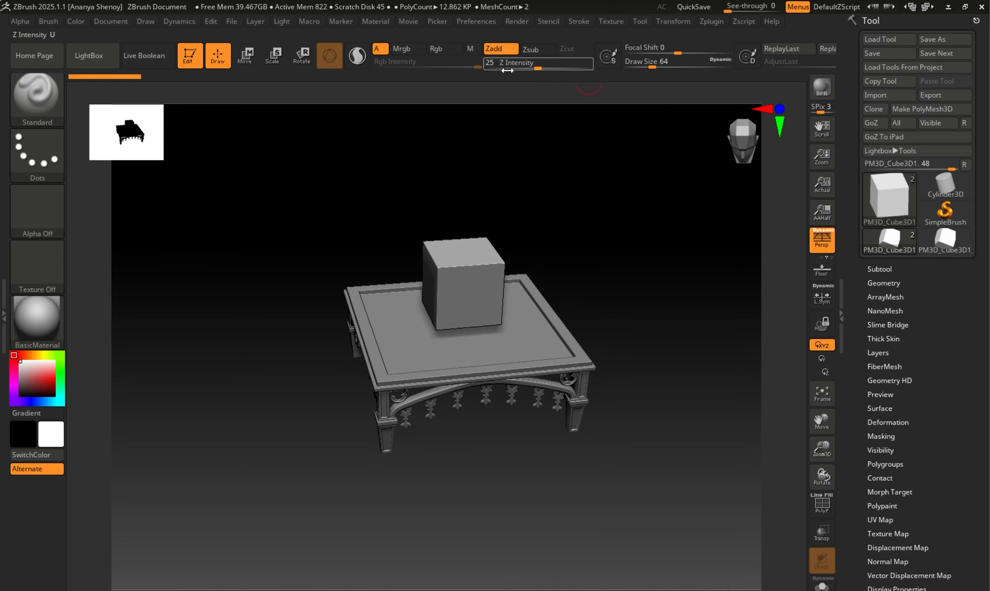
click(475, 22)
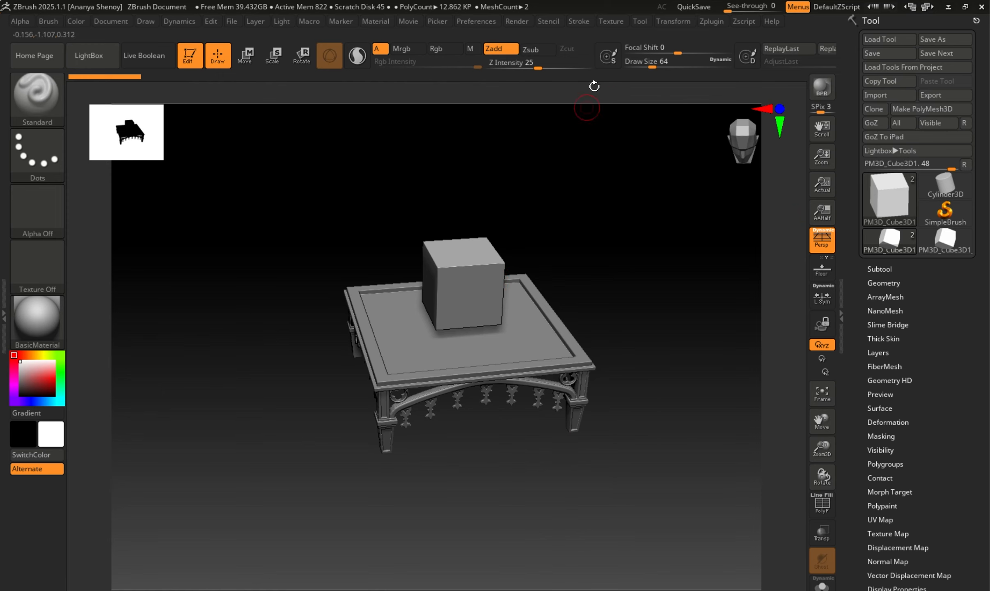
click(481, 22)
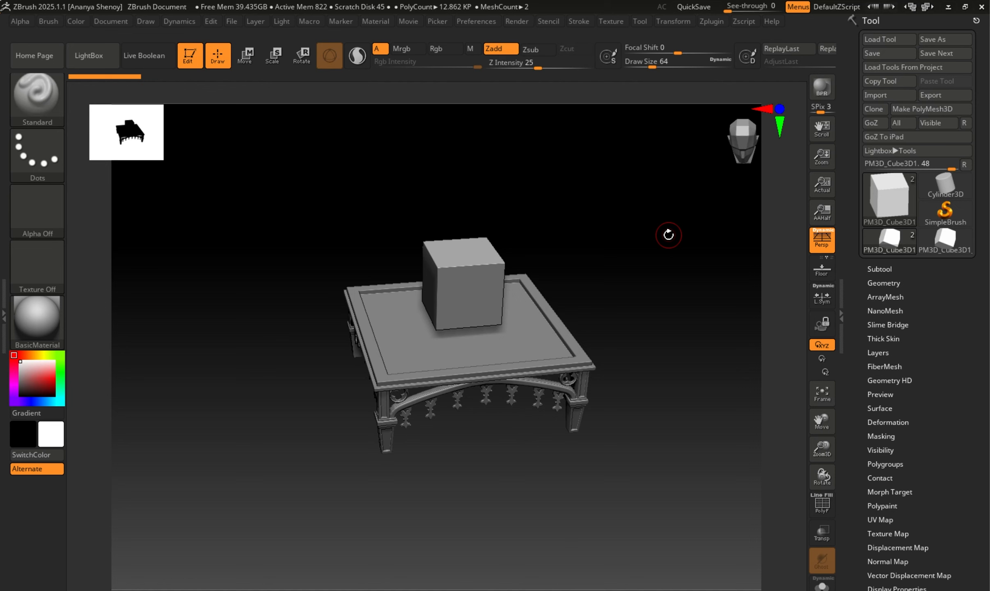
- Open the QuickSave project QS_220.zpr from LightBox, choosing to save the changes to the current project
click(894, 152)
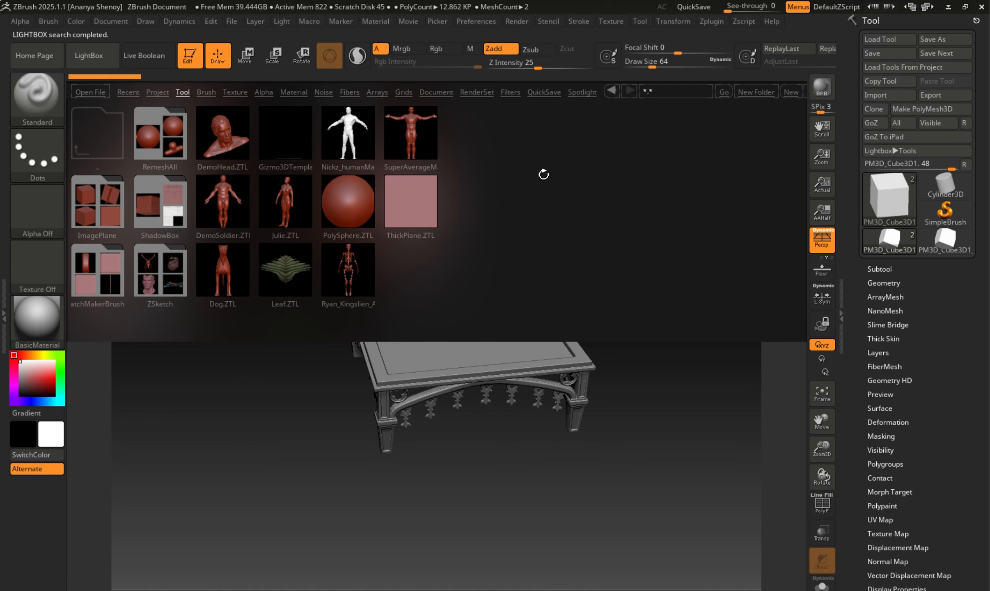
click(545, 92)
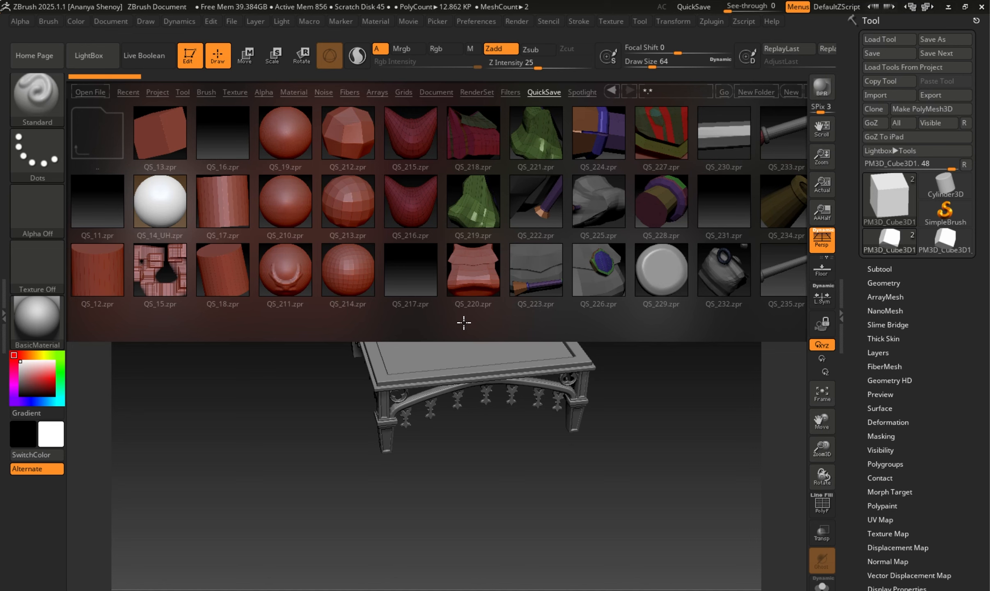
double_click(470, 303)
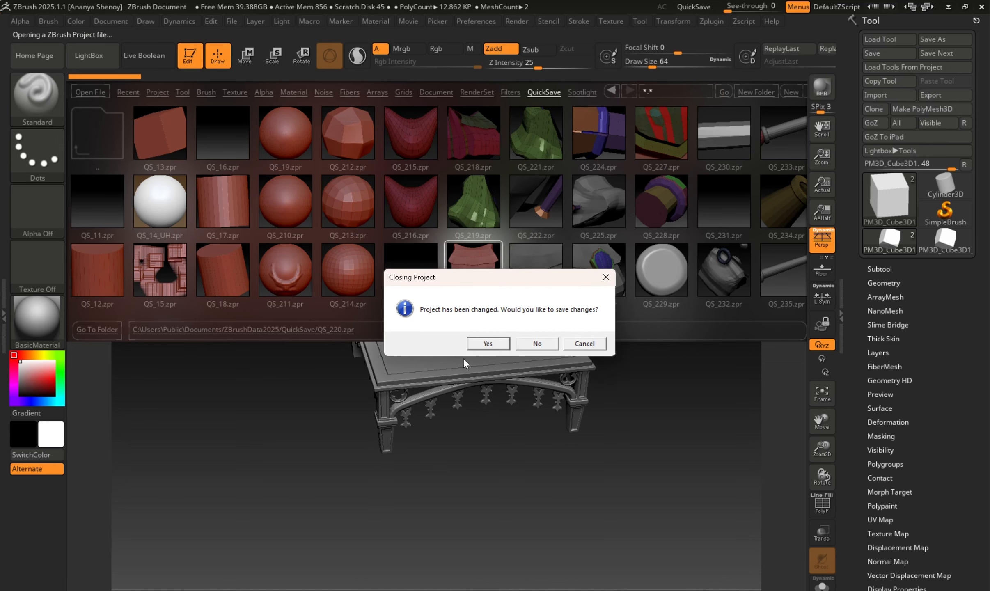
click(507, 344)
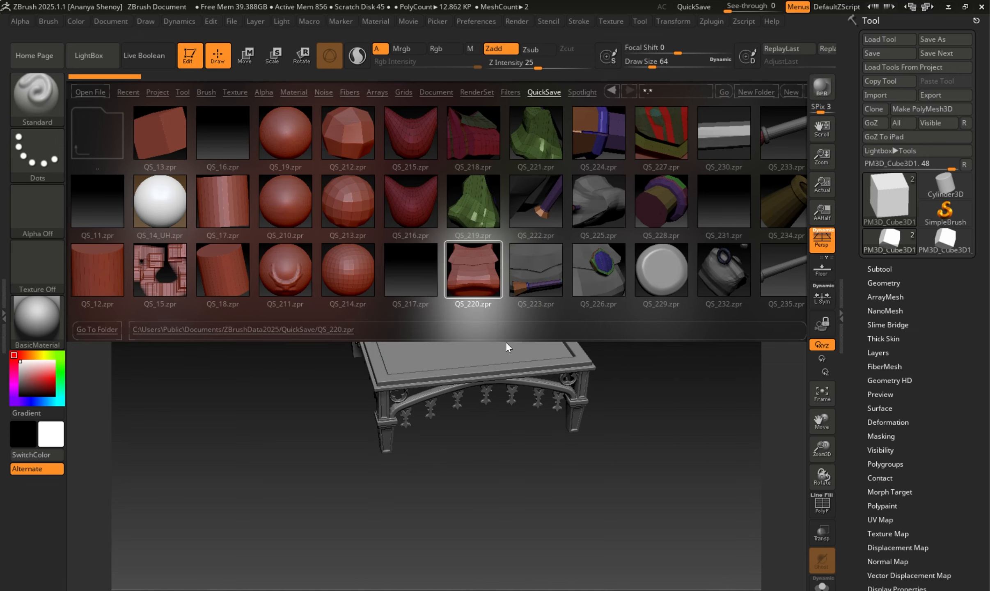